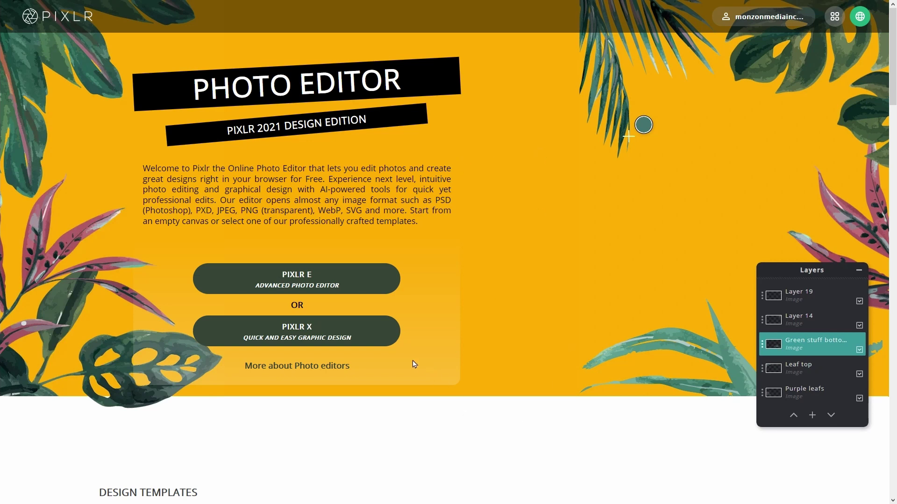
- Launch Pixlr X from the Pixlr Photo Editor page
click(354, 335)
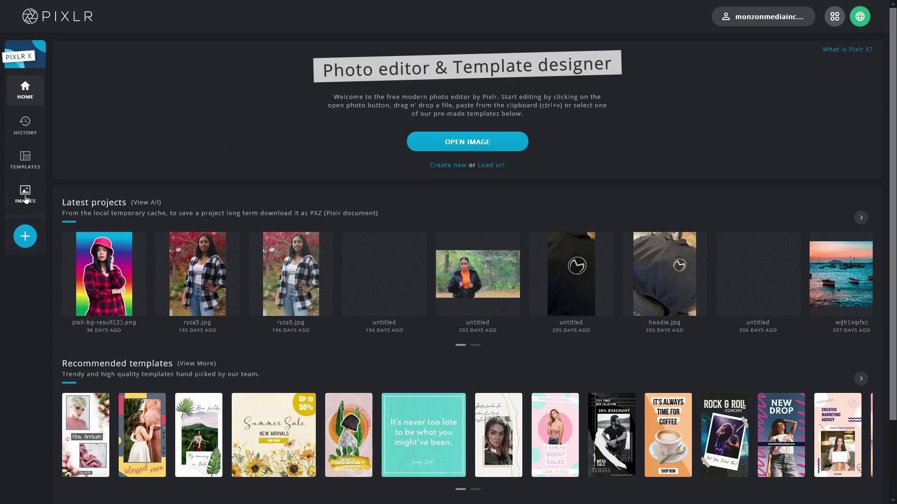
- Search stock images for 'night street people' and pick the man-in-a-beanie photo
click(25, 193)
drag(152, 112, 63, 120)
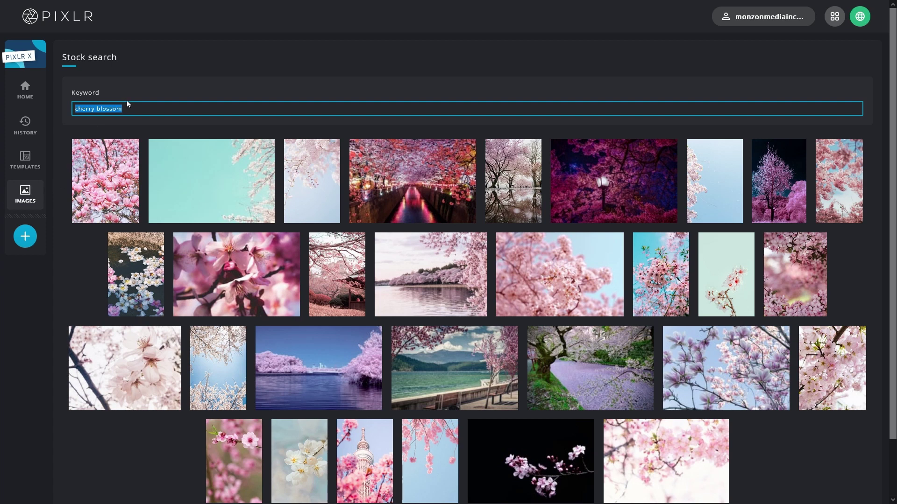
text(night)
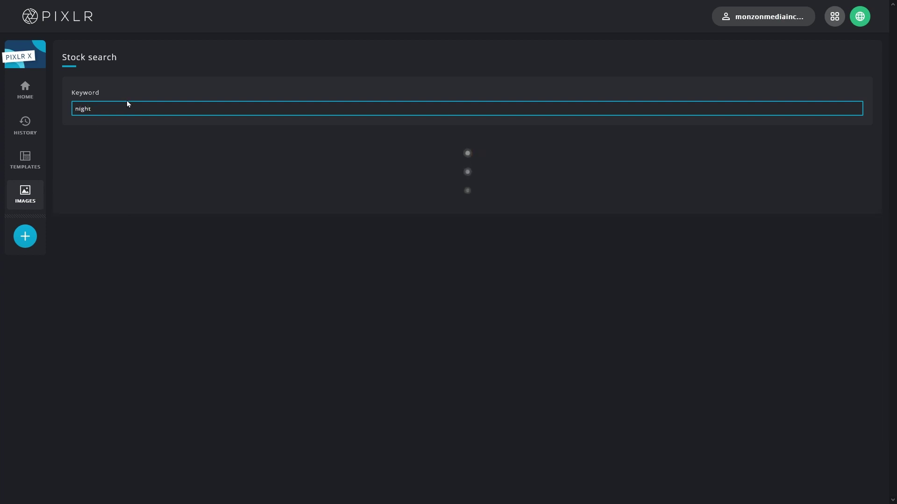
text( street peo)
text(ple)
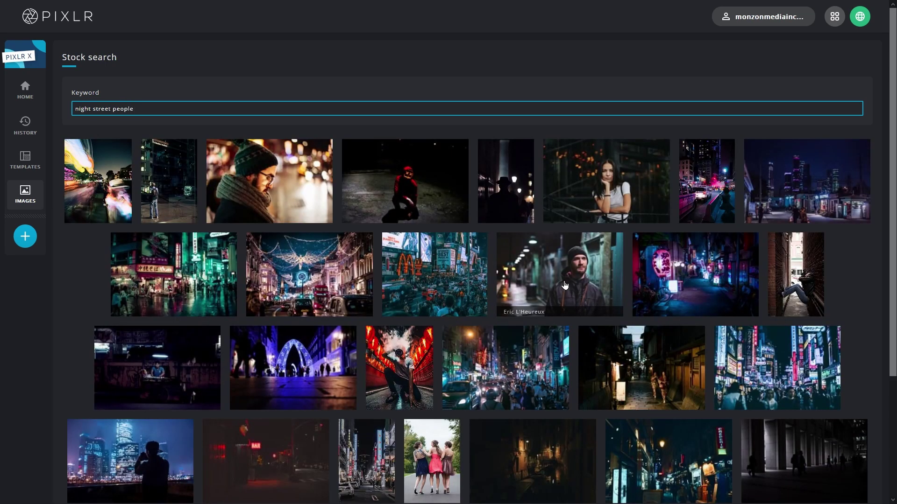
click(565, 285)
- Open the beanie portrait and place a Symmetric focus band over the man's face
click(560, 337)
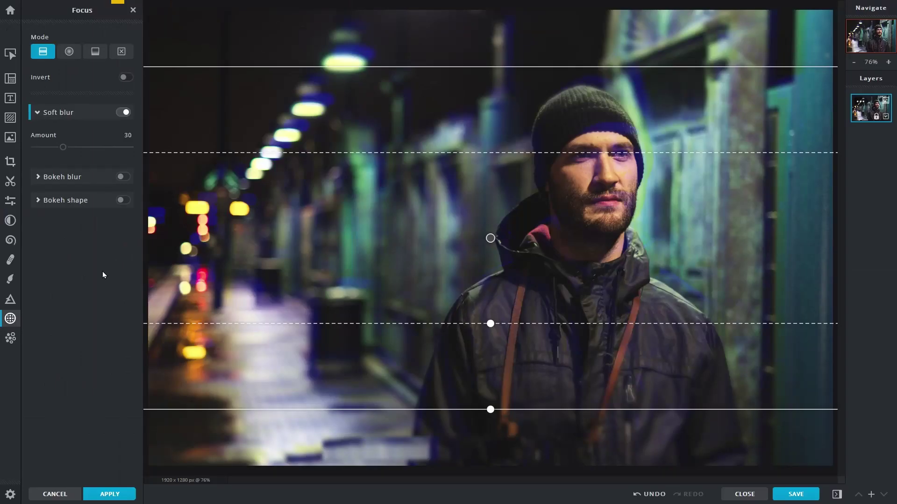
click(21, 321)
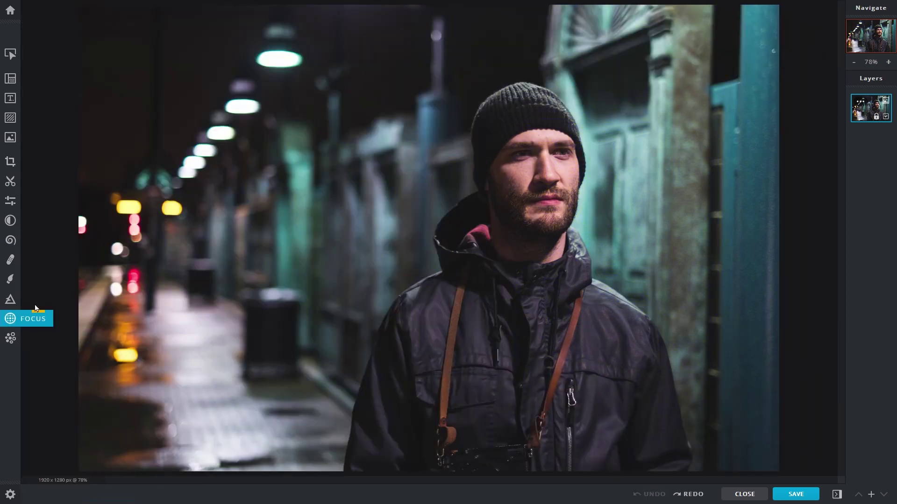
click(11, 319)
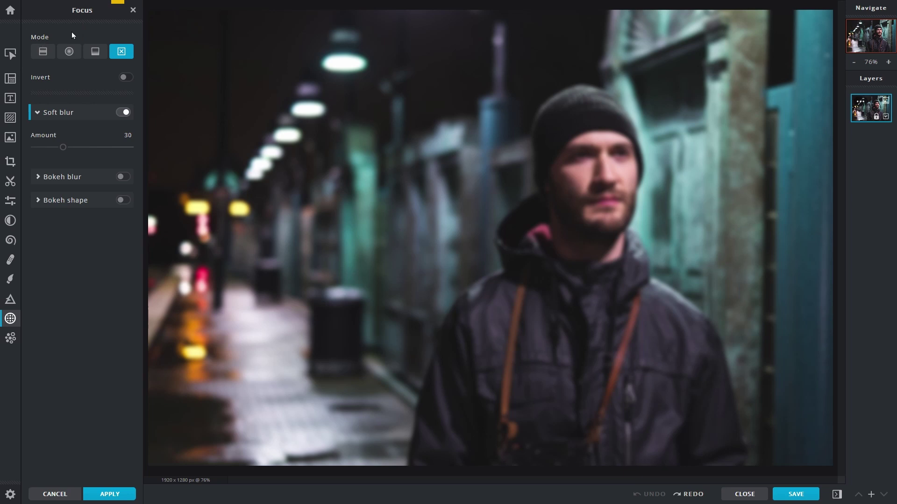
key(F11)
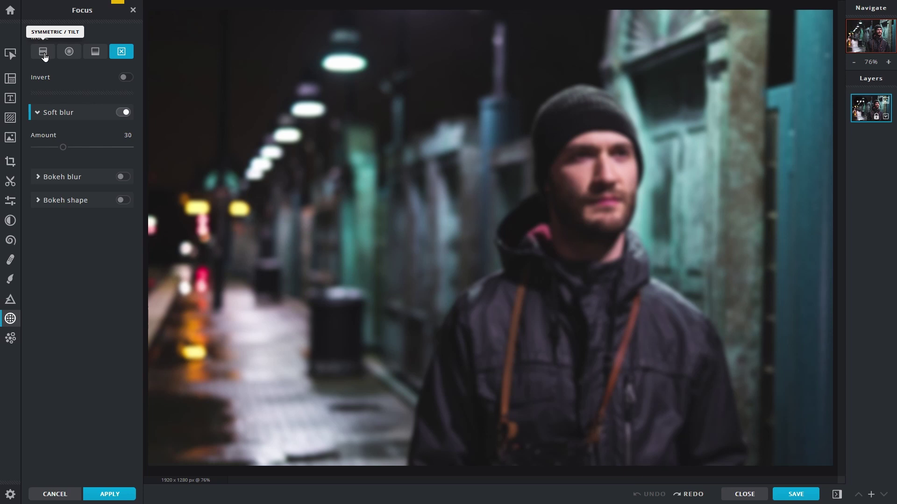
click(45, 56)
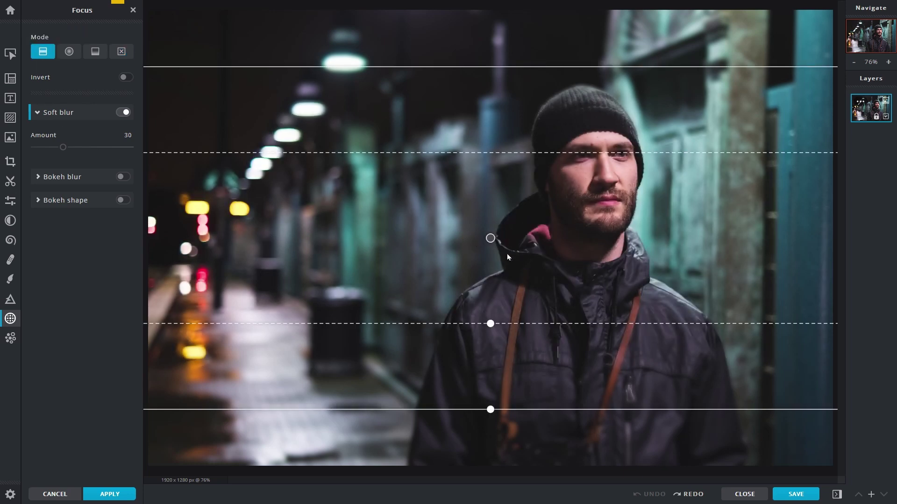
drag(499, 244, 489, 197)
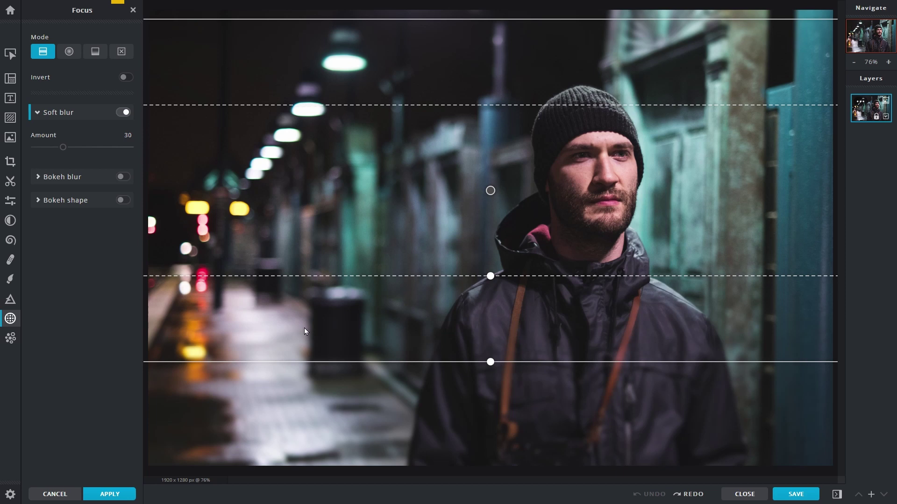
click(70, 52)
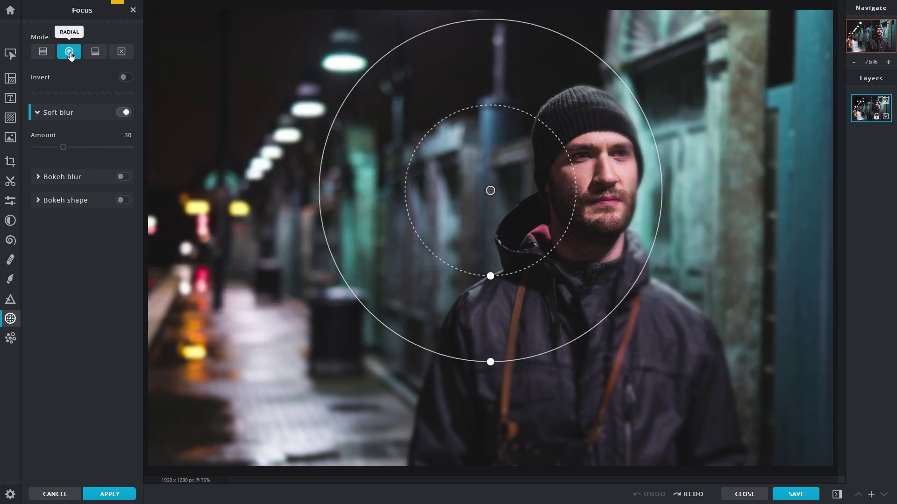
- Centre a Radial focus on the man, enlarging both circles to cover his head and chest
click(99, 58)
mouse_move(491, 191)
mouse_down()
mouse_move(582, 223)
mouse_move(601, 186)
mouse_up()
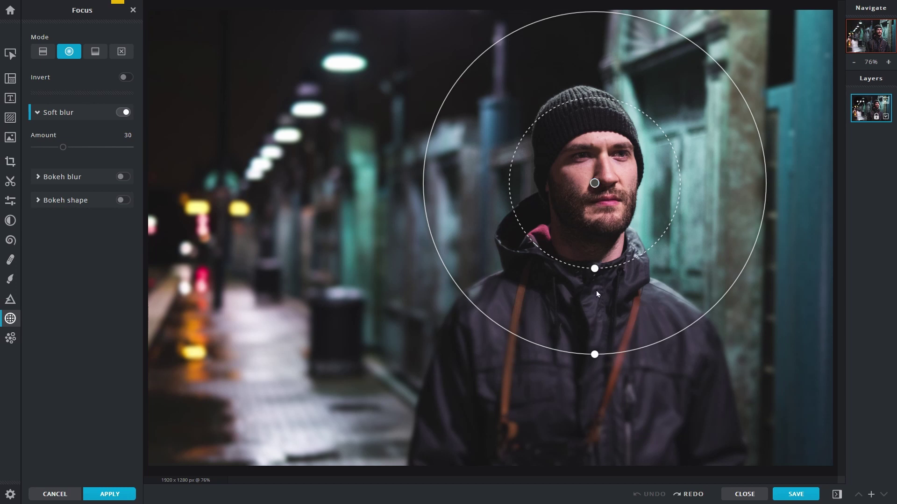
drag(595, 269, 594, 321)
mouse_move(600, 364)
mouse_down()
mouse_move(600, 440)
mouse_move(568, 502)
mouse_up()
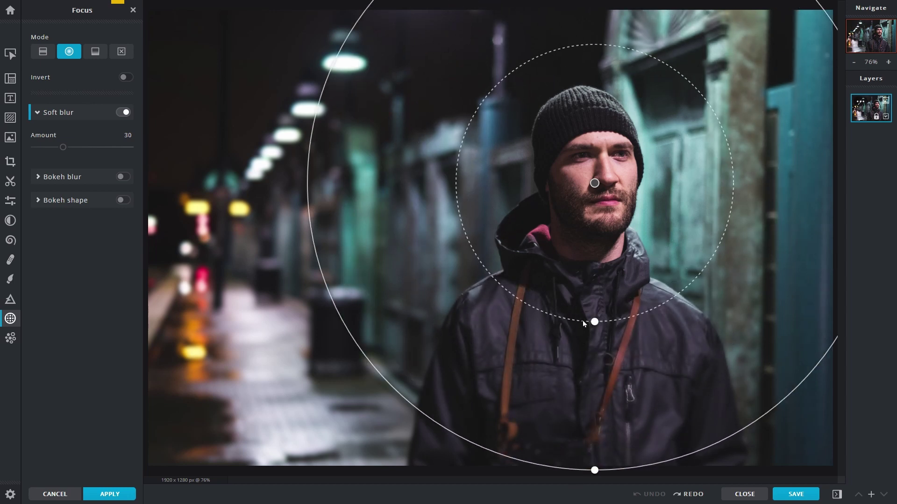
mouse_move(594, 328)
mouse_down()
mouse_move(593, 417)
mouse_move(570, 444)
mouse_move(573, 389)
mouse_up()
mouse_move(597, 186)
mouse_down()
mouse_move(590, 269)
mouse_move(586, 254)
mouse_up()
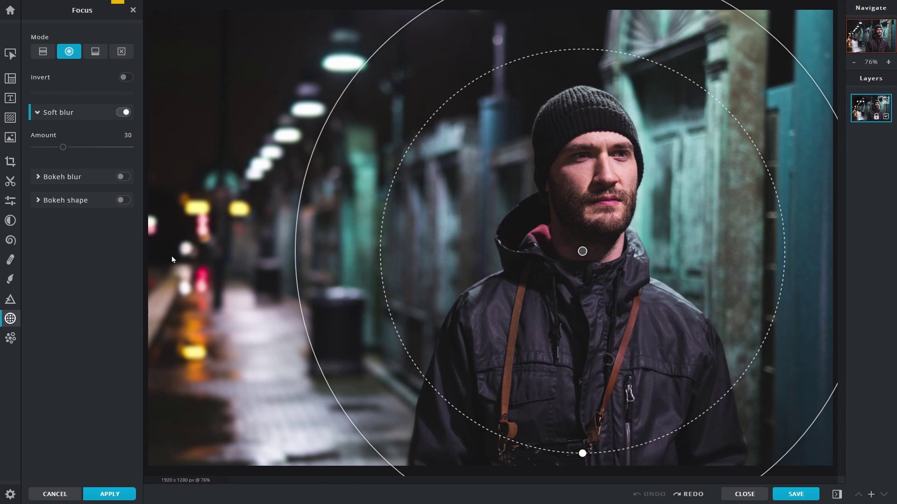
click(45, 179)
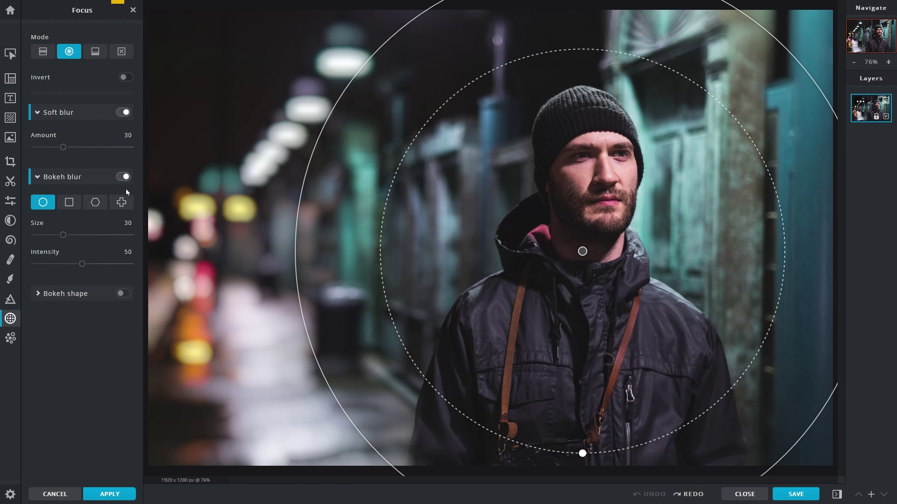
- Enable Bokeh blur with Soft blur Amount 57, Intensity 78 and Size 74
click(125, 177)
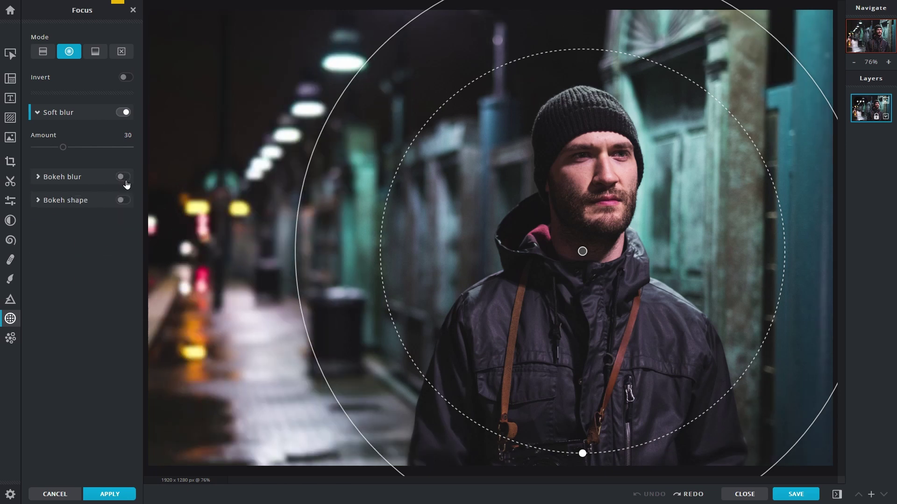
click(125, 177)
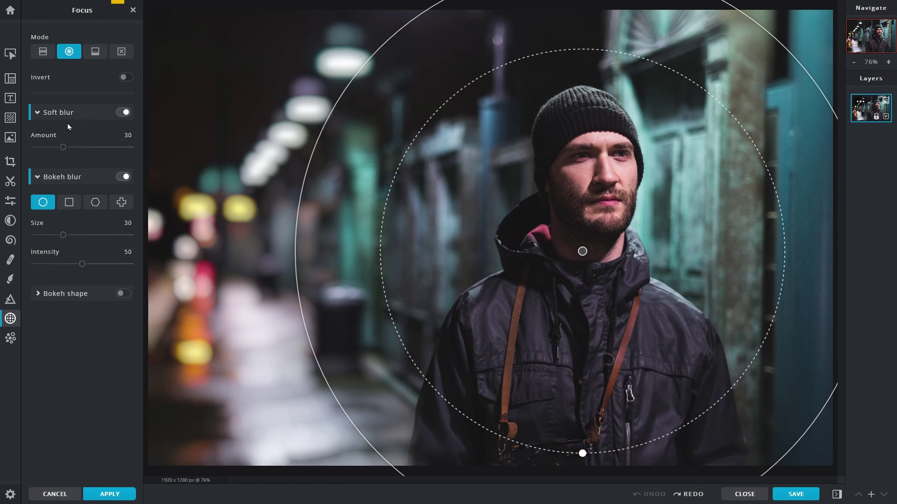
drag(63, 147, 131, 147)
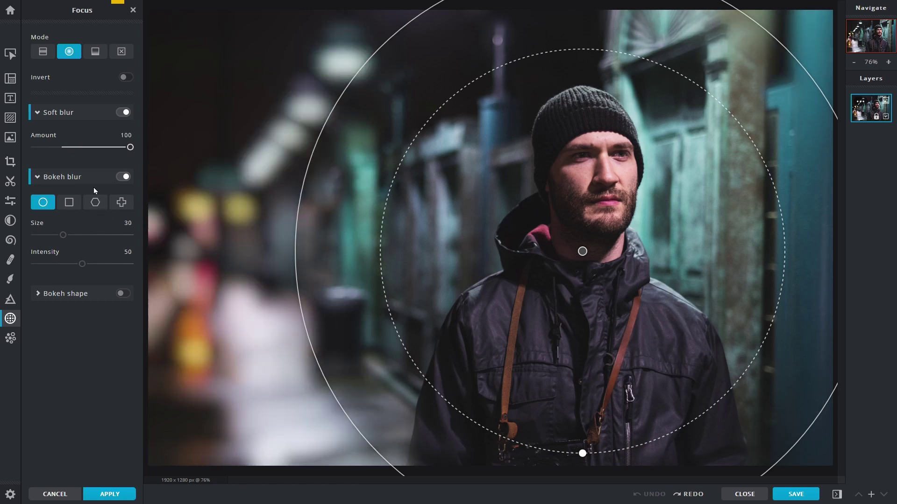
drag(130, 147, 90, 148)
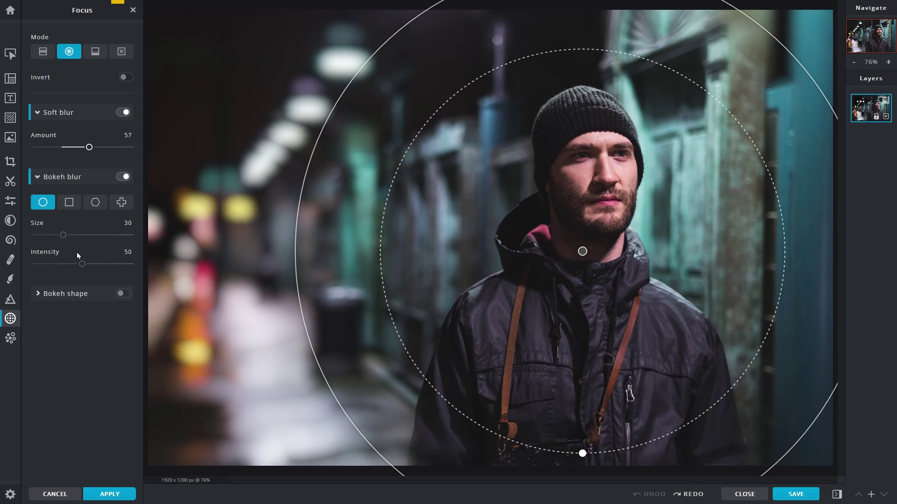
drag(82, 263, 111, 264)
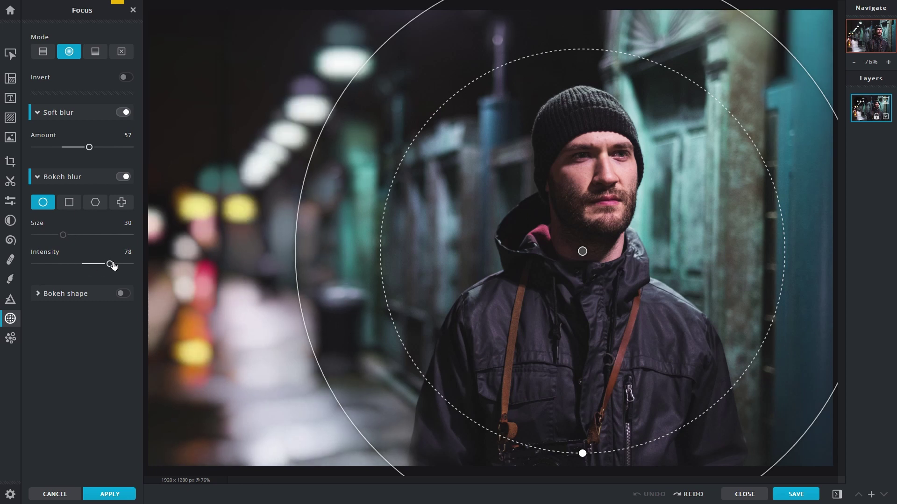
drag(62, 235, 106, 234)
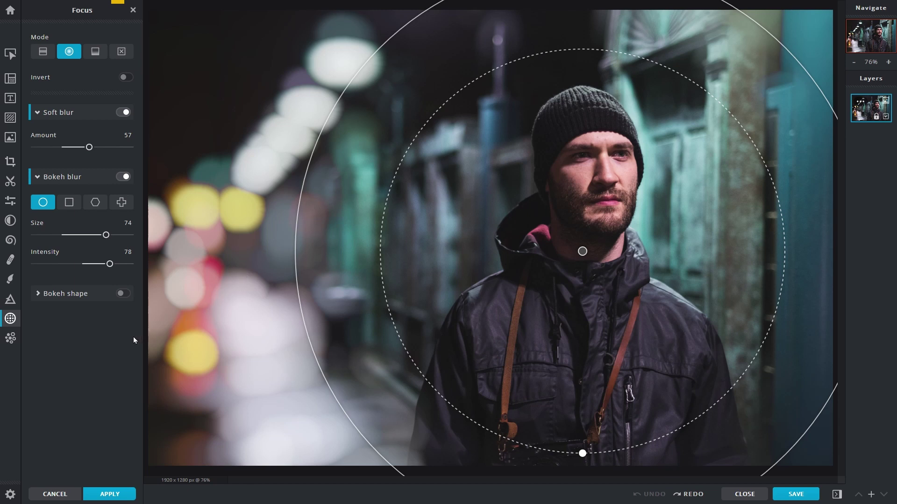
- Add circle Bokeh shape at Intensity 81 and apply the Focus effect
click(123, 294)
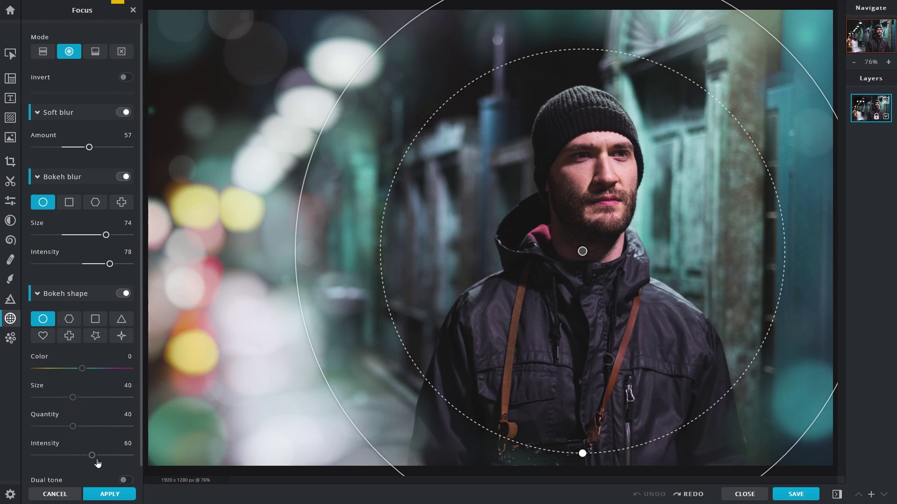
drag(92, 455, 119, 456)
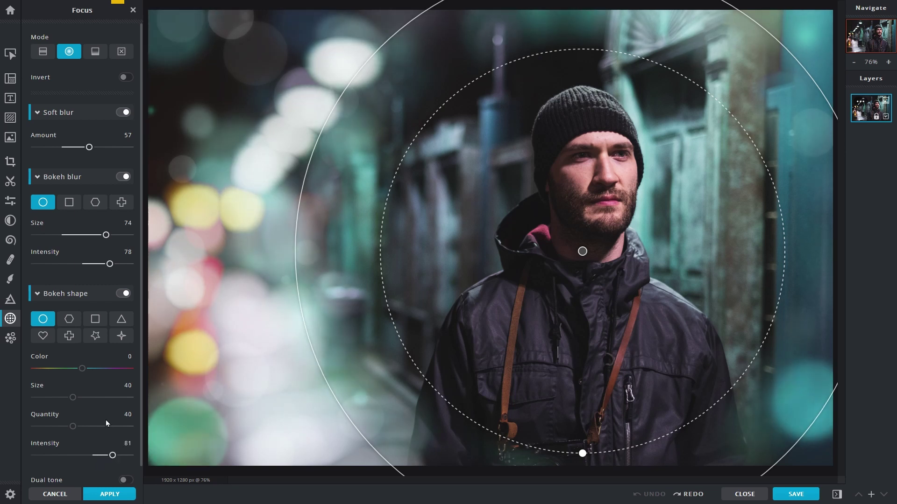
key(Return)
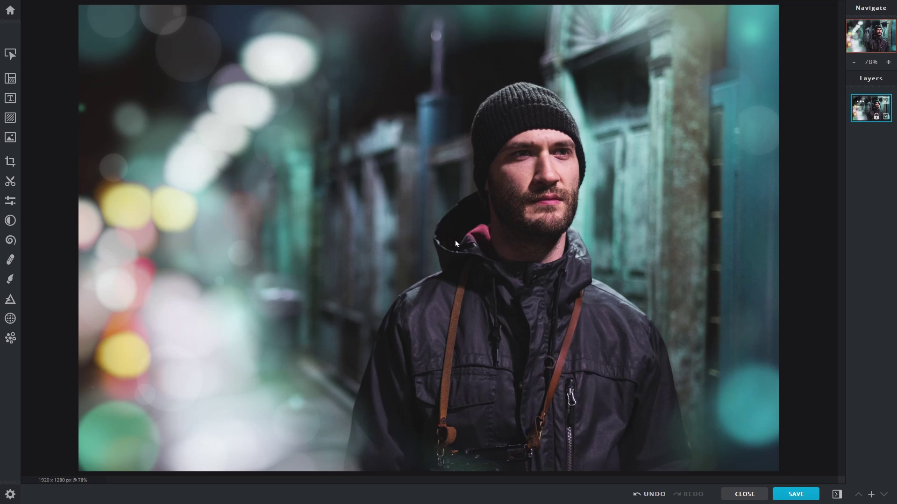
- Undo and redo the Focus effect with Ctrl+Z and Ctrl+Y to compare before and after
key(ctrl+z)
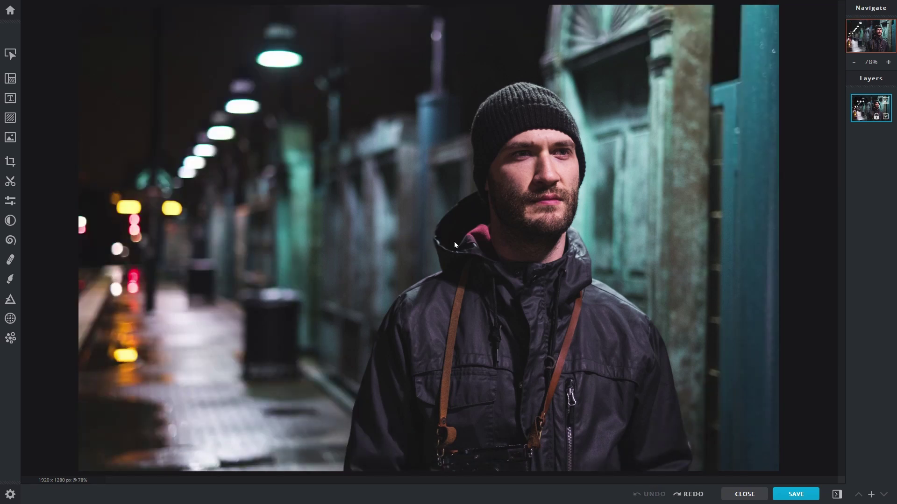
key(ctrl+y)
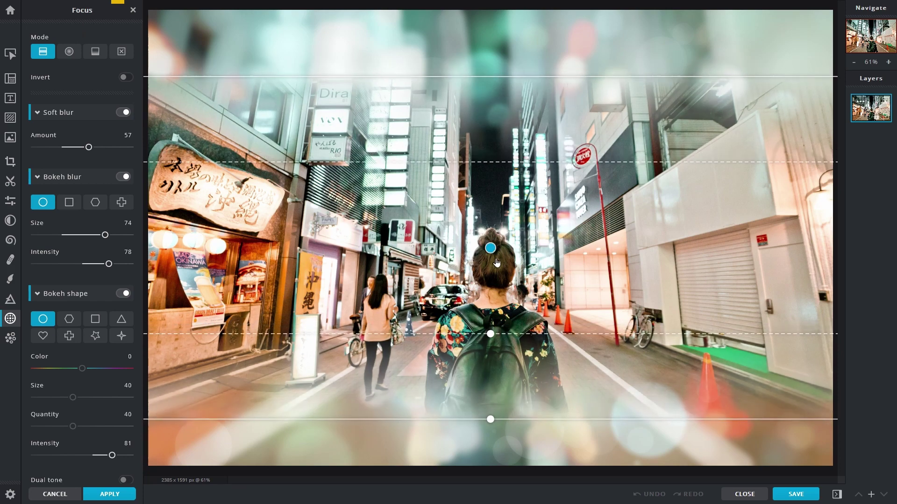
- Drag the linear focus band's centre down onto the woman with the backpack
mouse_move(492, 240)
mouse_down()
mouse_move(492, 256)
mouse_move(506, 256)
mouse_move(506, 291)
mouse_up()
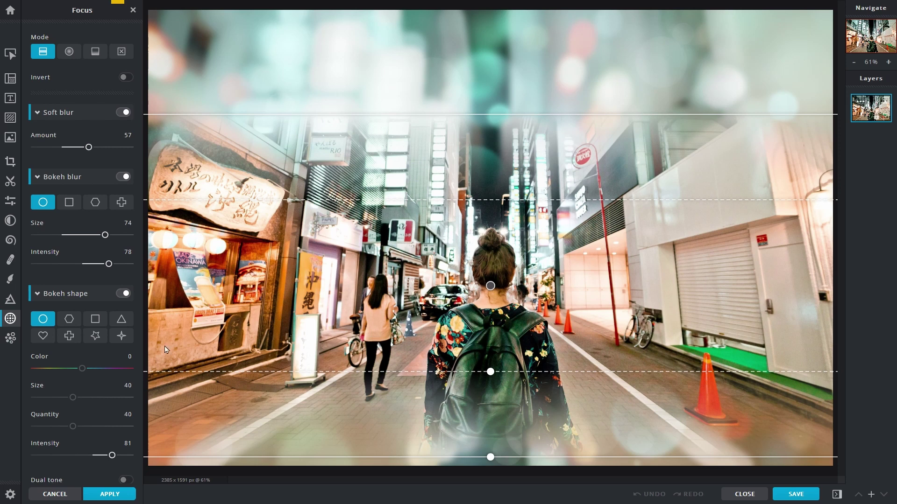
scroll(107, 305, down, 1)
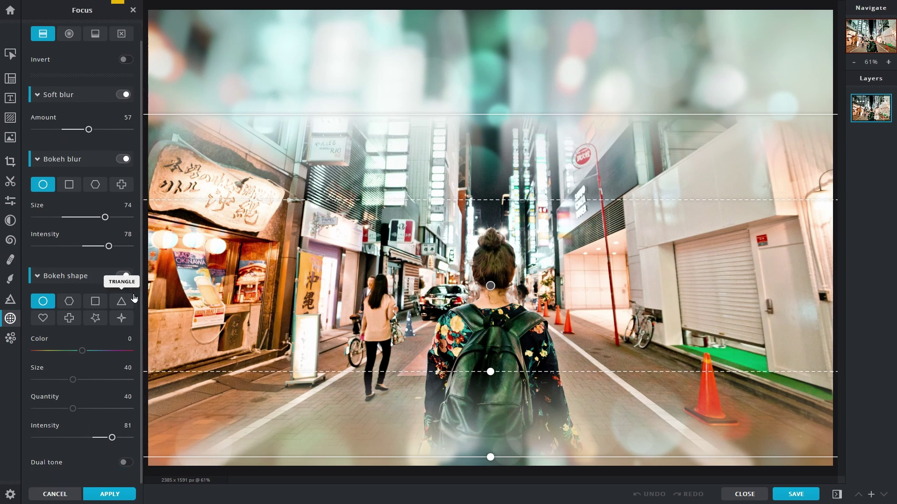
- Turn off Bokeh shape and lower bokeh Size to 53 and Intensity to 67
click(123, 276)
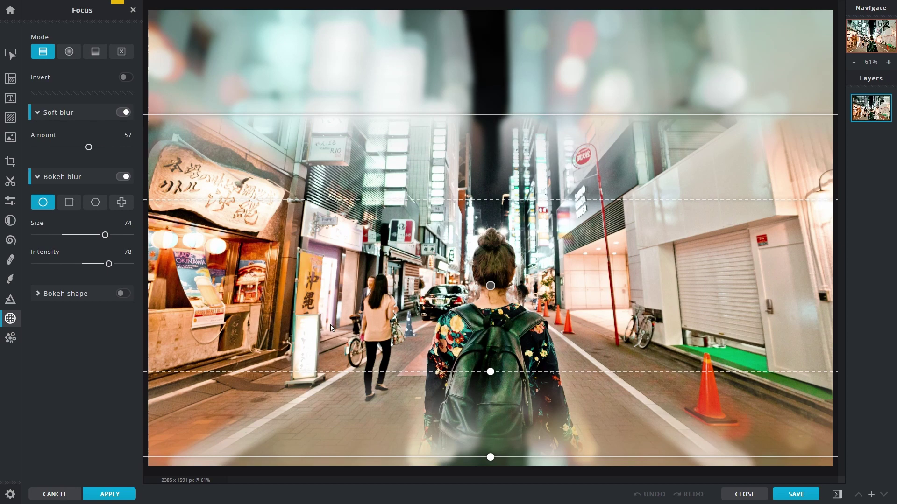
drag(491, 286, 500, 284)
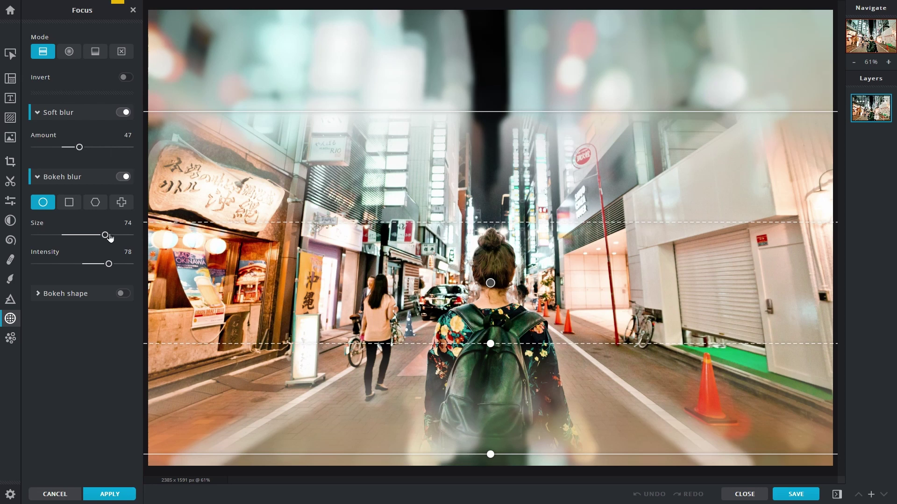
drag(106, 234, 85, 235)
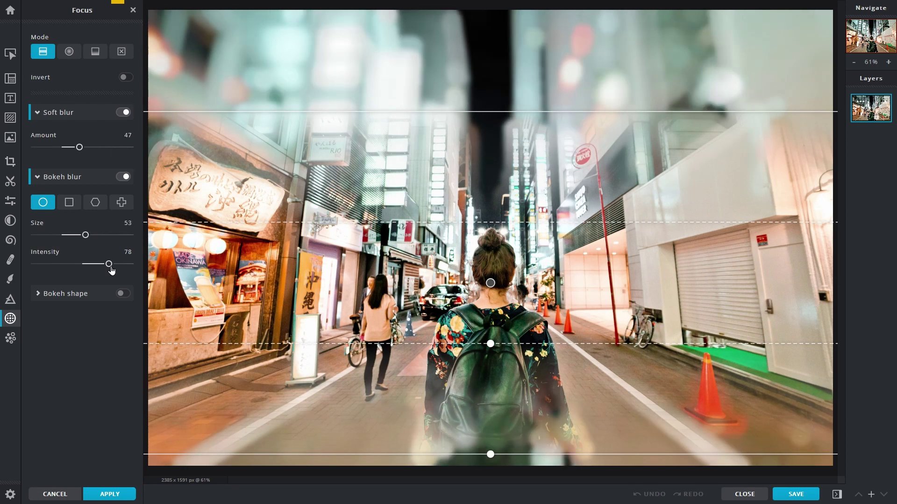
drag(108, 264, 98, 263)
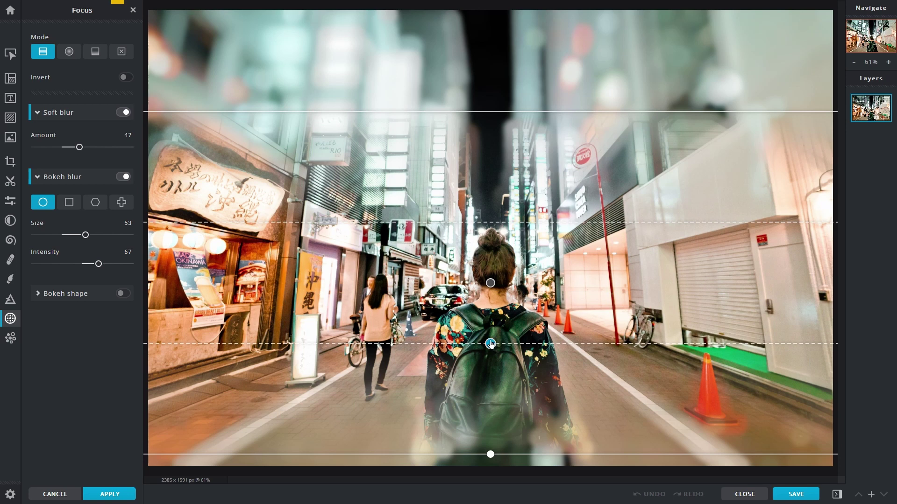
- Narrow the sharp band around the woman, nudge it up, and apply the effect
drag(490, 344, 491, 336)
drag(487, 301, 497, 284)
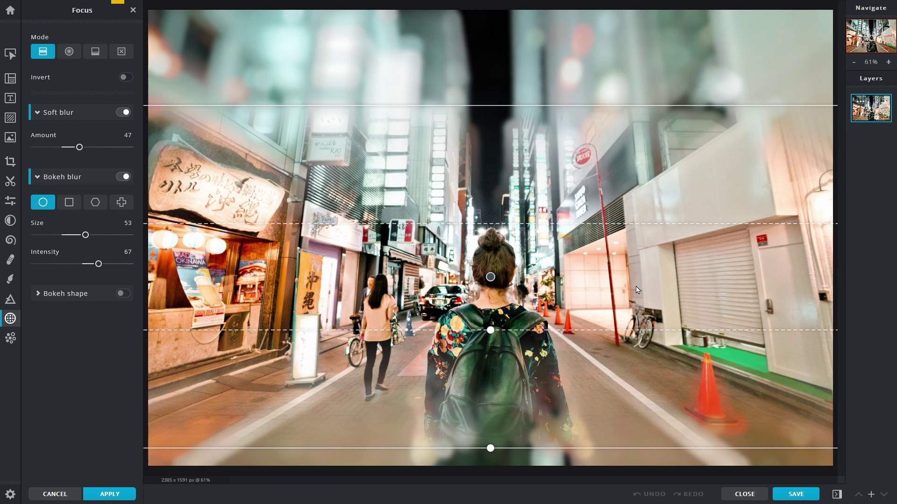
click(106, 494)
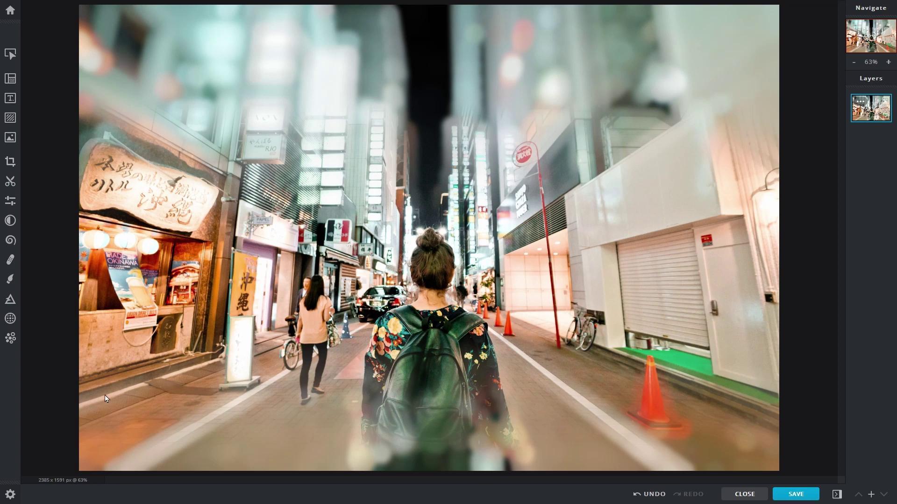